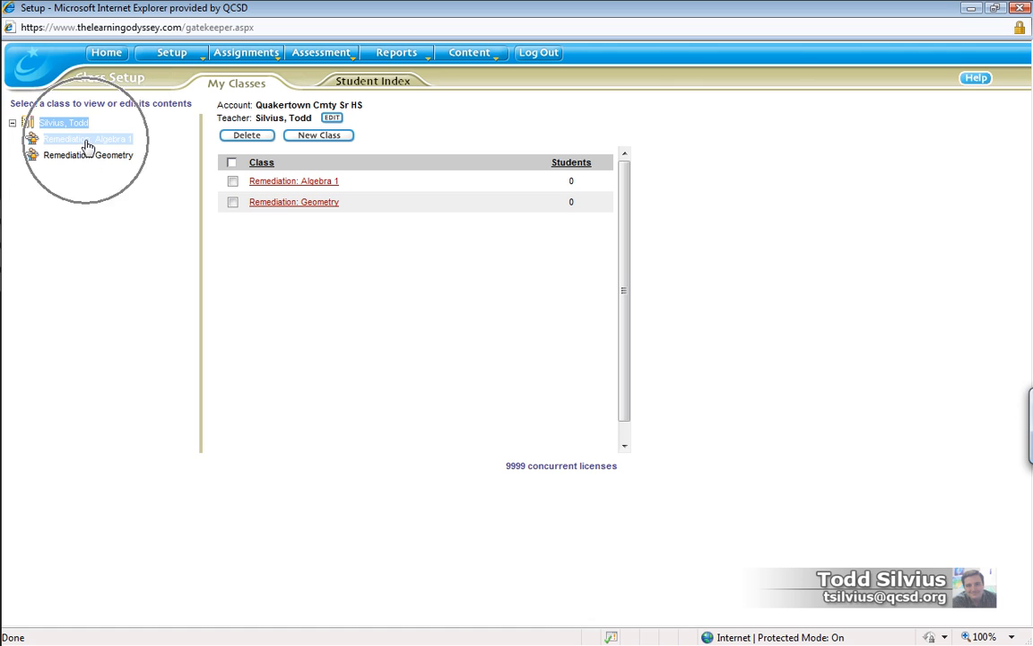
{"action": "left_click", "coordinate": [99, 159]}
{"action": "left_click", "coordinate": [100, 142]}
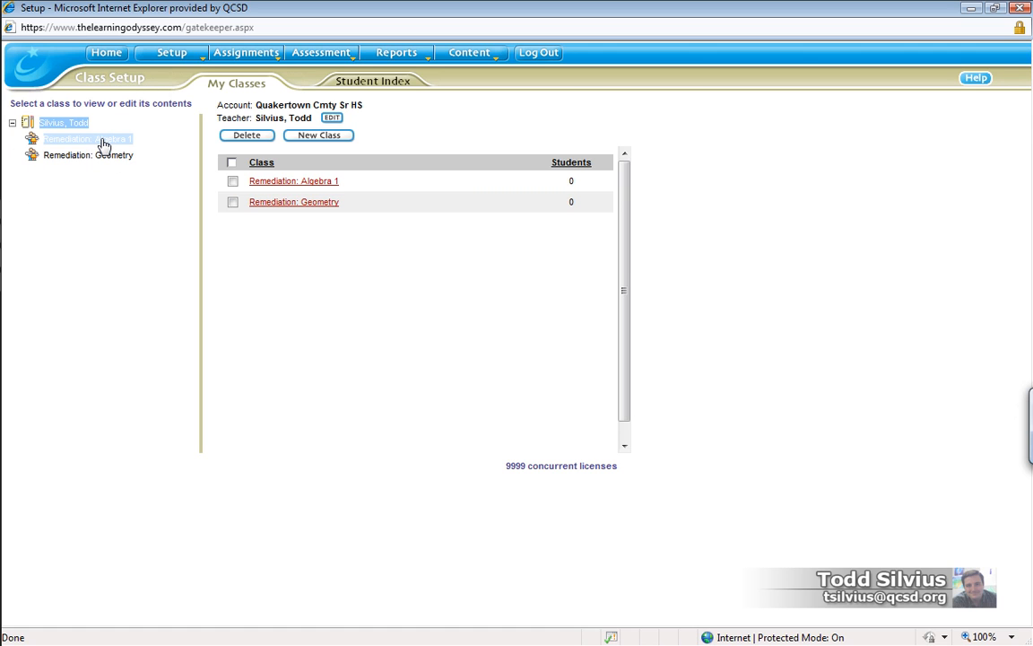
{"action": "left_click", "coordinate": [100, 155]}
{"action": "left_click", "coordinate": [103, 142]}
{"action": "left_click", "coordinate": [101, 156]}
{"action": "left_click", "coordinate": [107, 141]}
{"action": "left_click", "coordinate": [104, 157]}
{"action": "left_click", "coordinate": [104, 143]}
{"action": "left_click", "coordinate": [105, 158]}
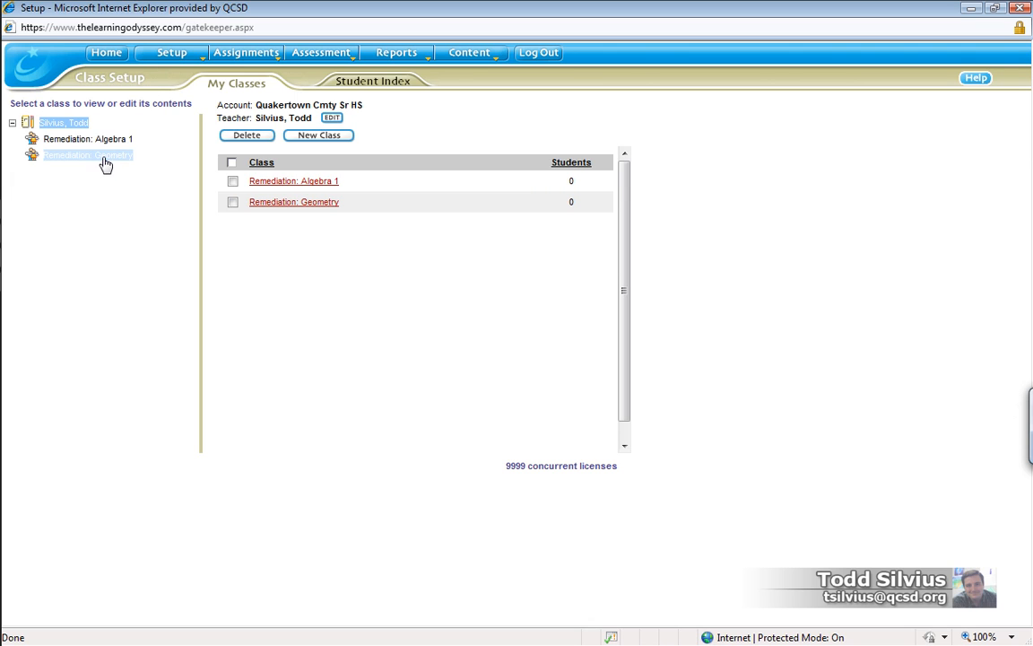
{"action": "left_click", "coordinate": [104, 140]}
{"action": "left_click", "coordinate": [104, 162]}
{"action": "left_click", "coordinate": [104, 142]}
Open the enrollment list of the Remediation: Algebra 1 class
{"action": "left_click", "coordinate": [325, 182]}
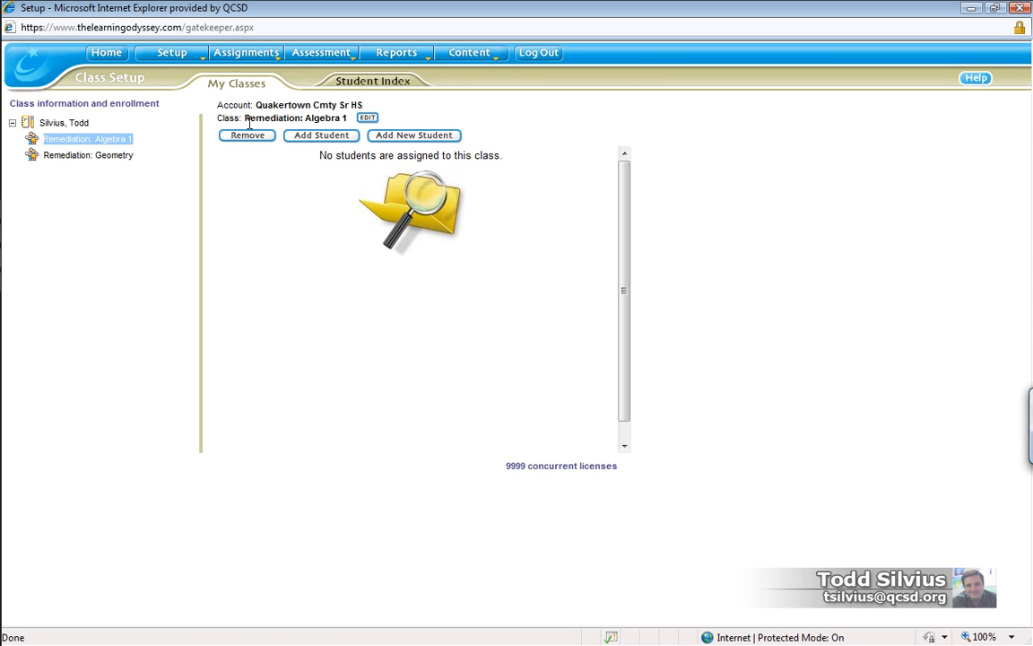
{"action": "left_click", "coordinate": [121, 142]}
{"action": "left_click_drag", "start_coordinate": [249, 123], "coordinate": [310, 126]}
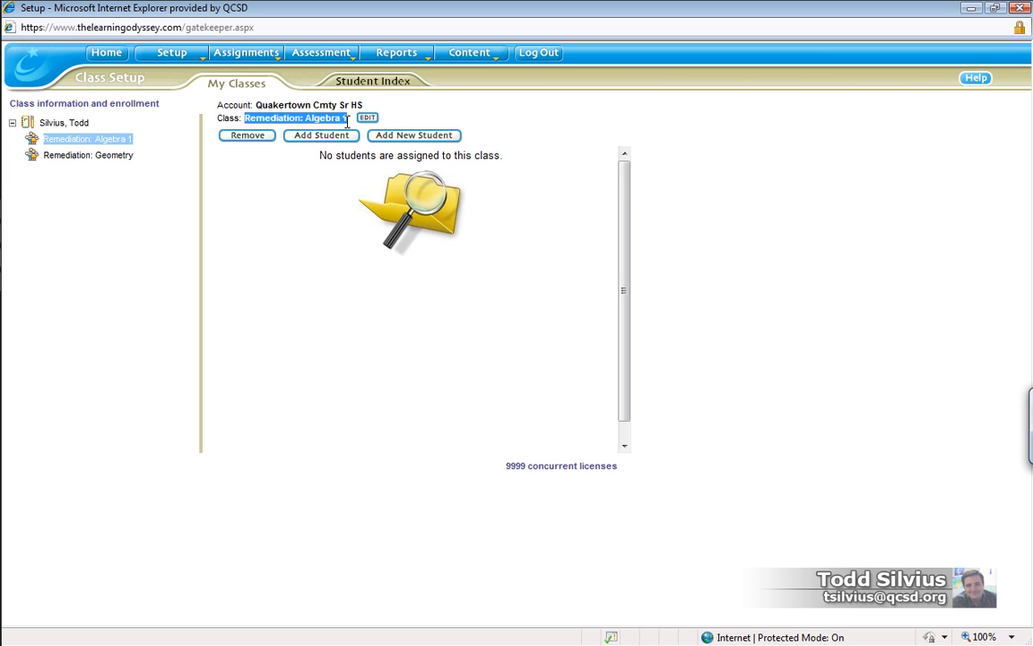
{"action": "left_click", "coordinate": [311, 262]}
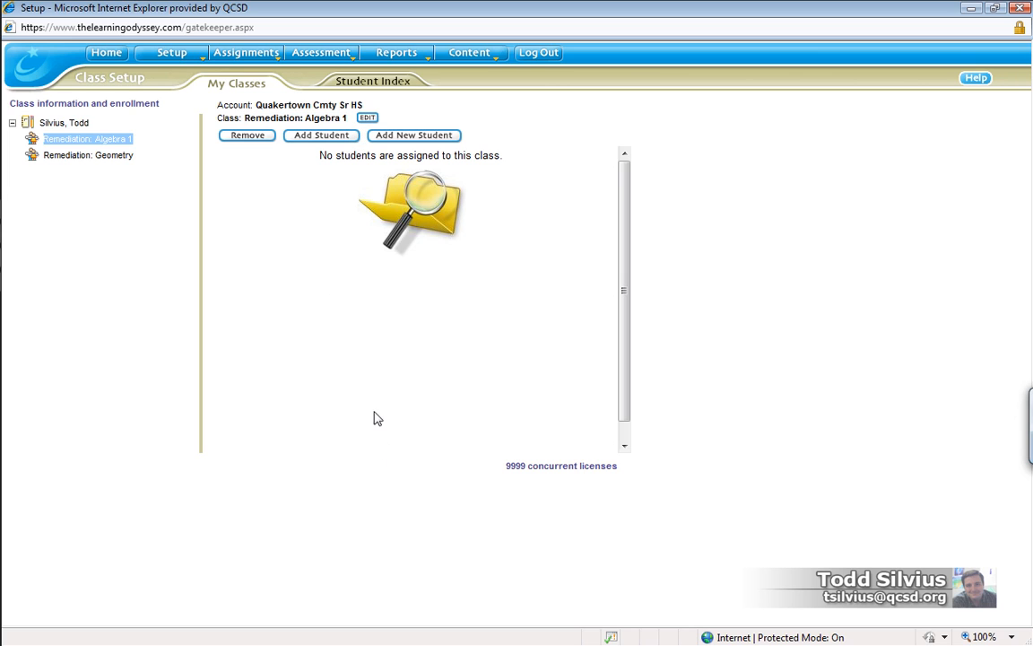
Search the student index by the student's last name and add the matching existing student to Remediation: Algebra 1
{"action": "left_click", "coordinate": [330, 144]}
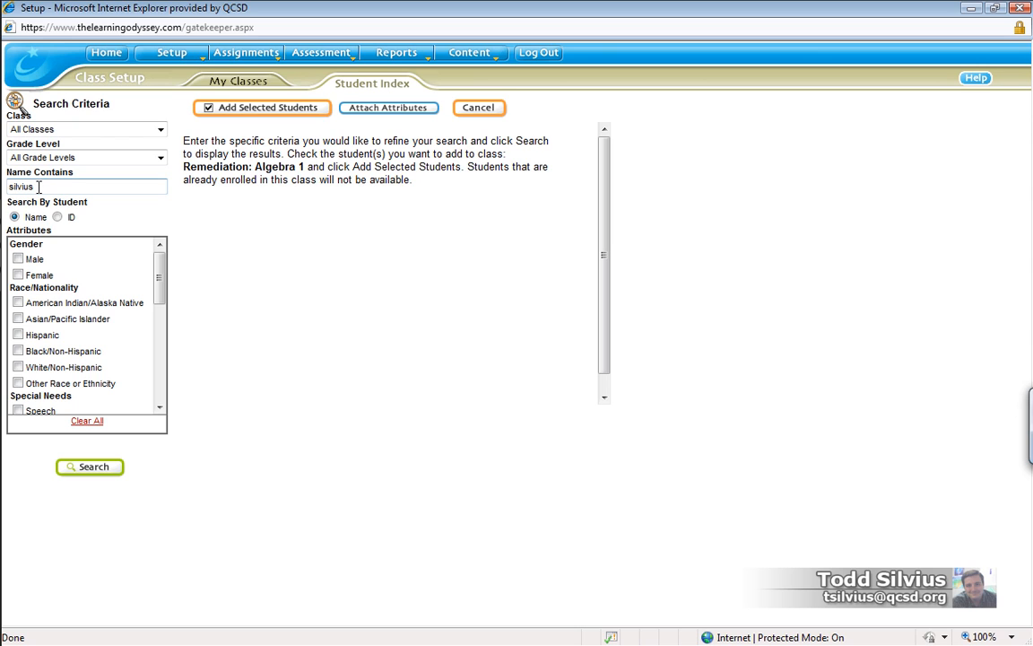
{"action": "left_click_drag", "start_coordinate": [38, 187], "coordinate": [17, 188]}
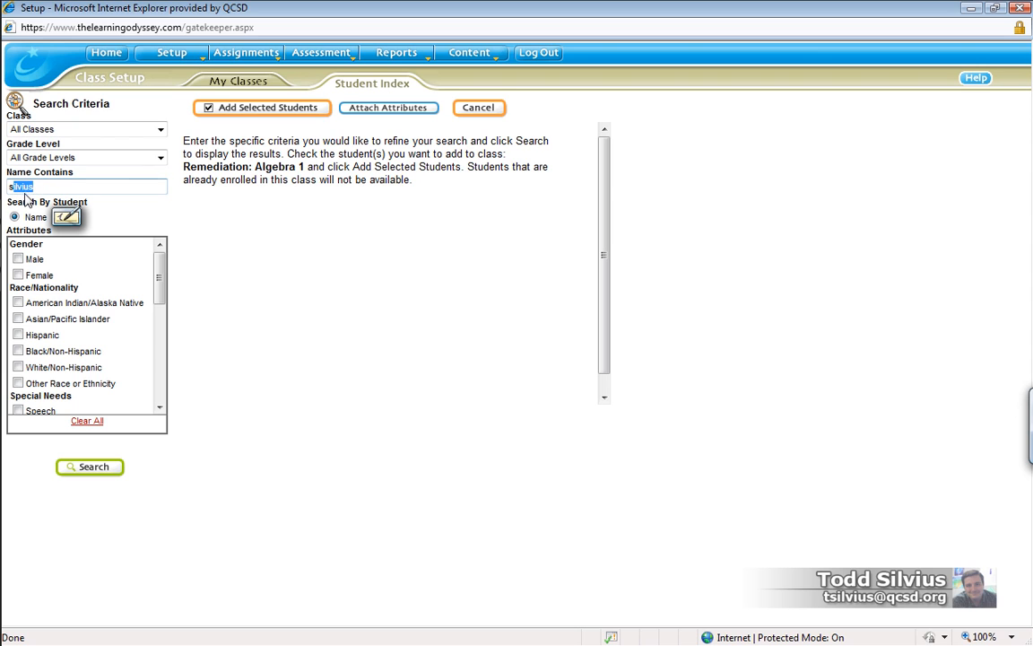
{"action": "left_click", "coordinate": [12, 185]}
{"action": "left_click", "coordinate": [111, 470]}
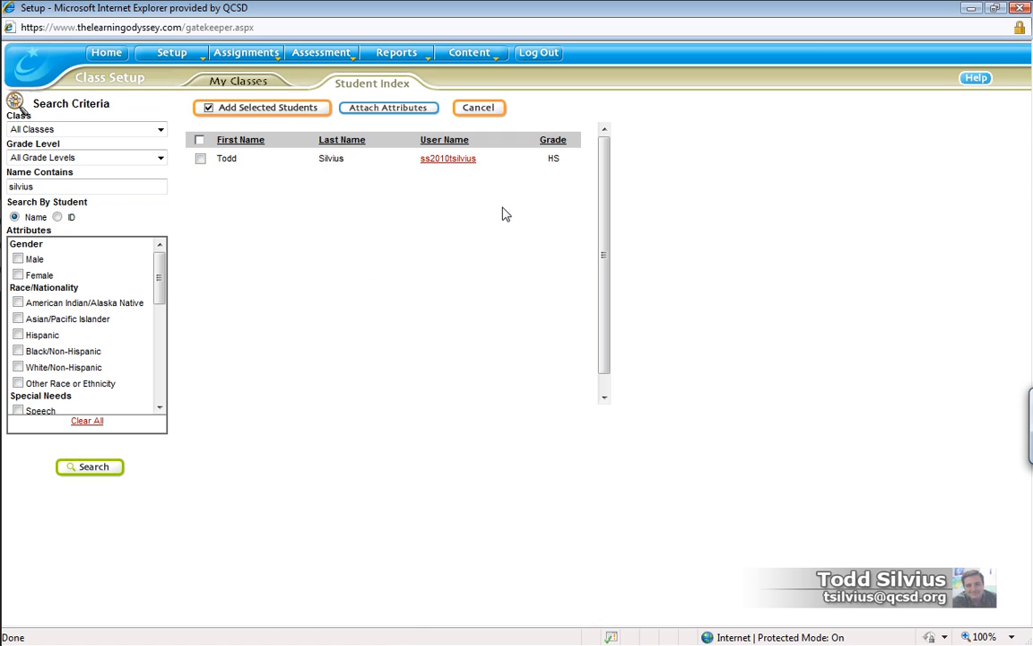
{"action": "left_click", "coordinate": [201, 160]}
{"action": "left_click", "coordinate": [253, 121]}
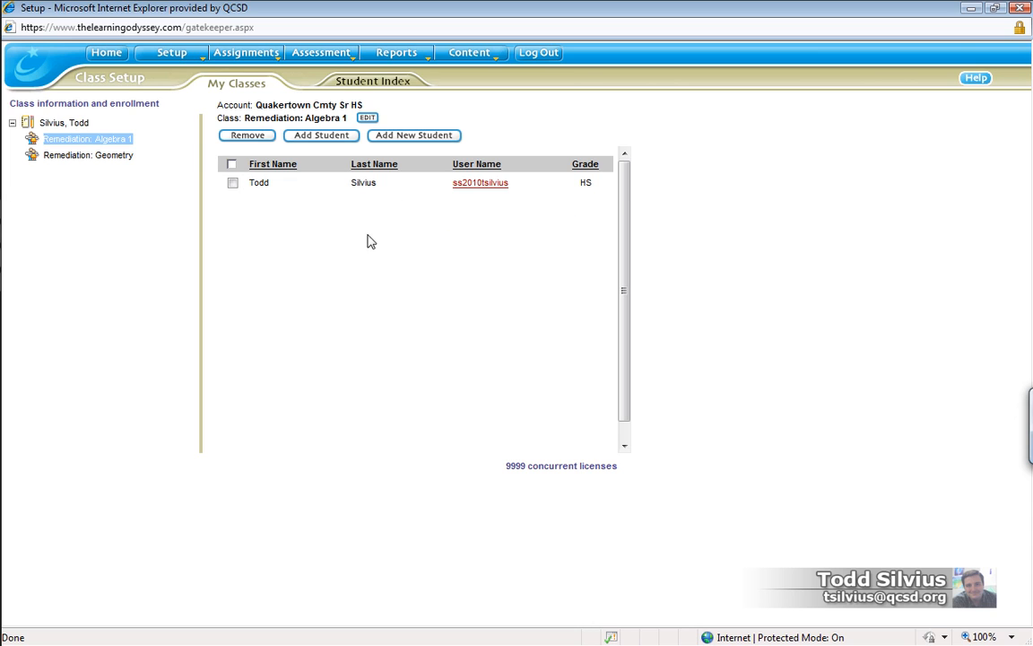
Return to the teacher's class list and check the student count for Remediation: Algebra 1
{"action": "left_click", "coordinate": [61, 122]}
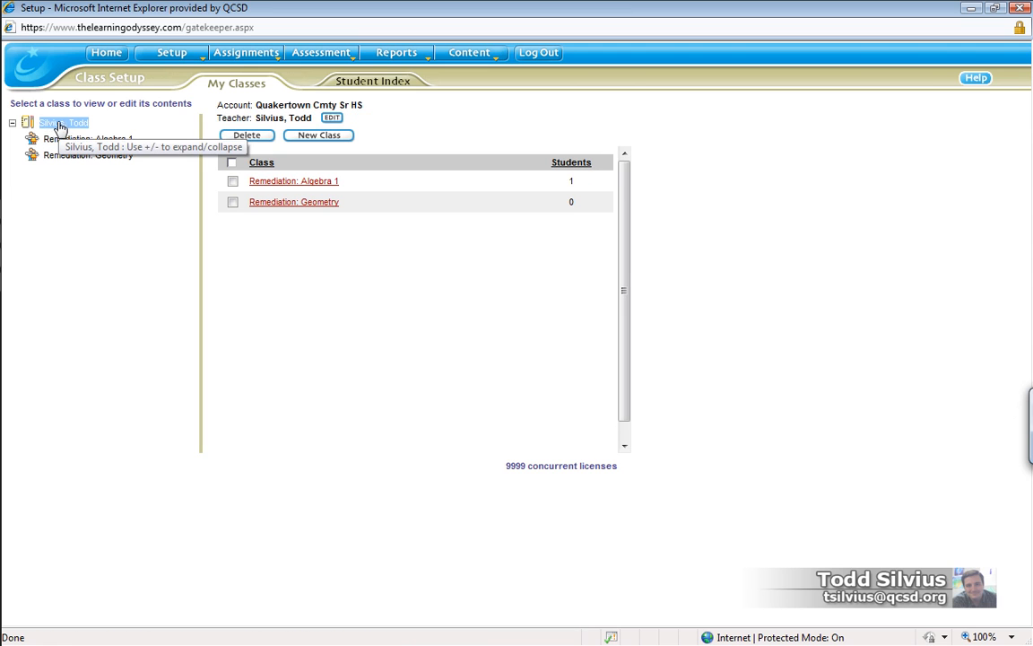
{"action": "left_click", "coordinate": [327, 184]}
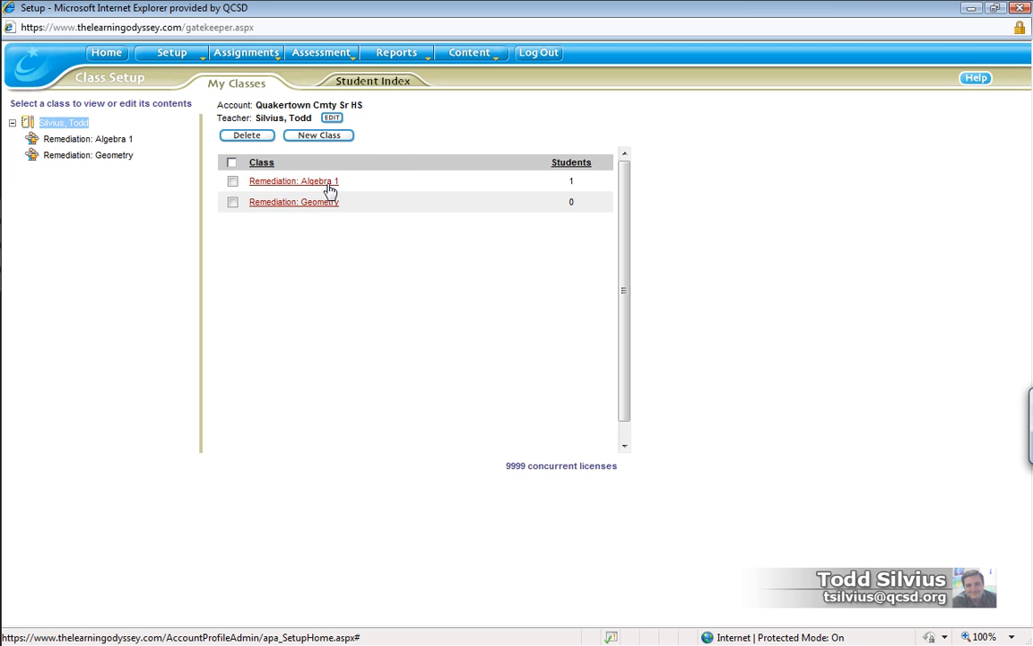
{"action": "left_click", "coordinate": [328, 184]}
{"action": "left_click", "coordinate": [571, 183]}
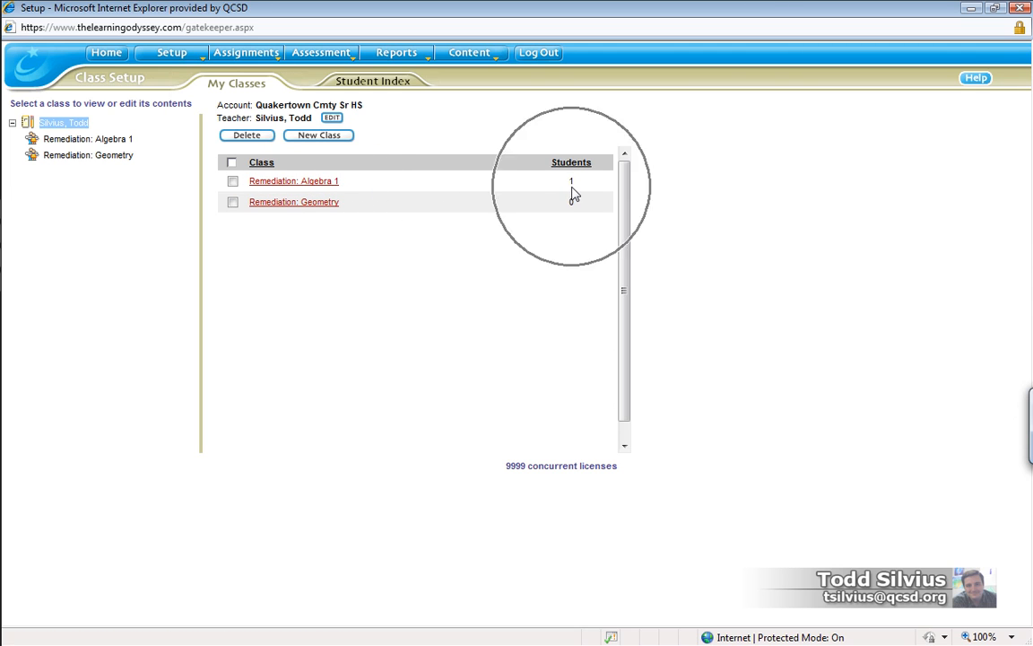
{"action": "left_click", "coordinate": [577, 187]}
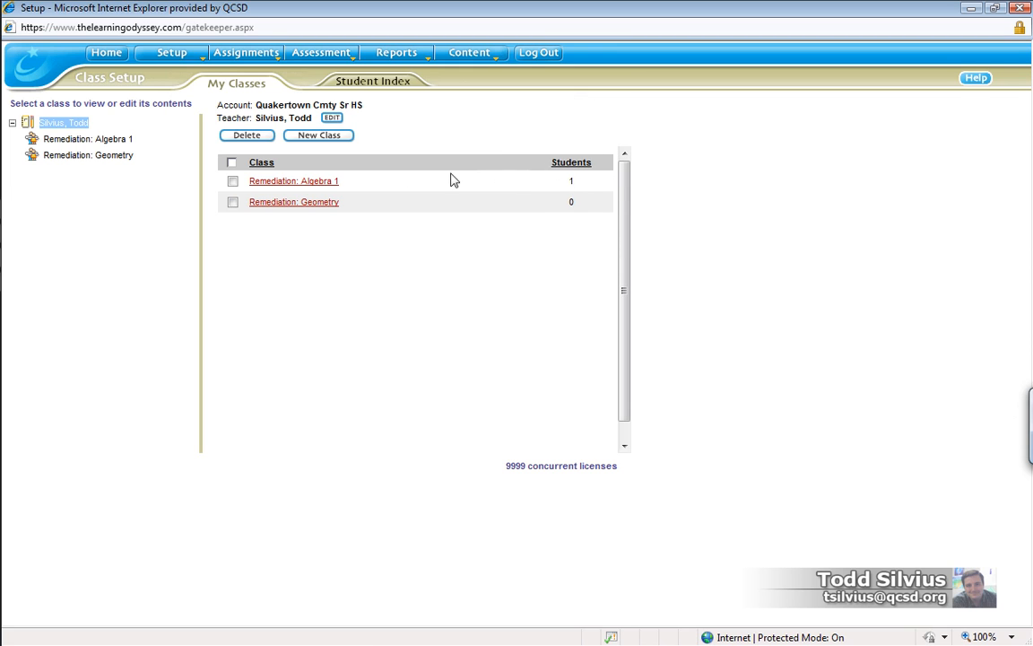
Reopen Remediation: Algebra 1 and search the student index again for the same last name across all grade levels
{"action": "left_click", "coordinate": [295, 183]}
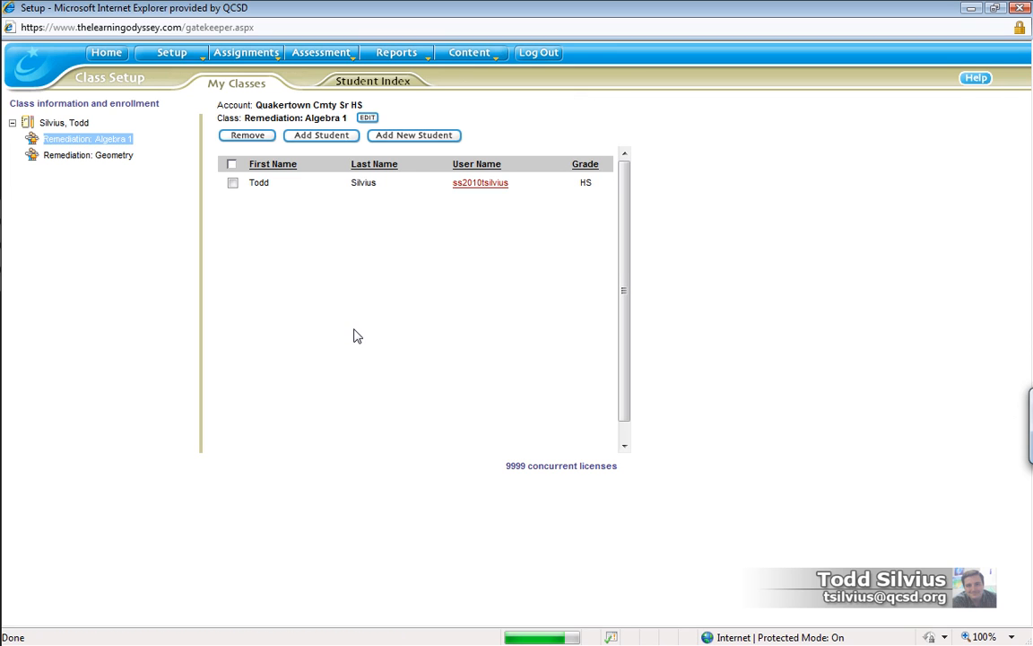
{"action": "left_click", "coordinate": [323, 137]}
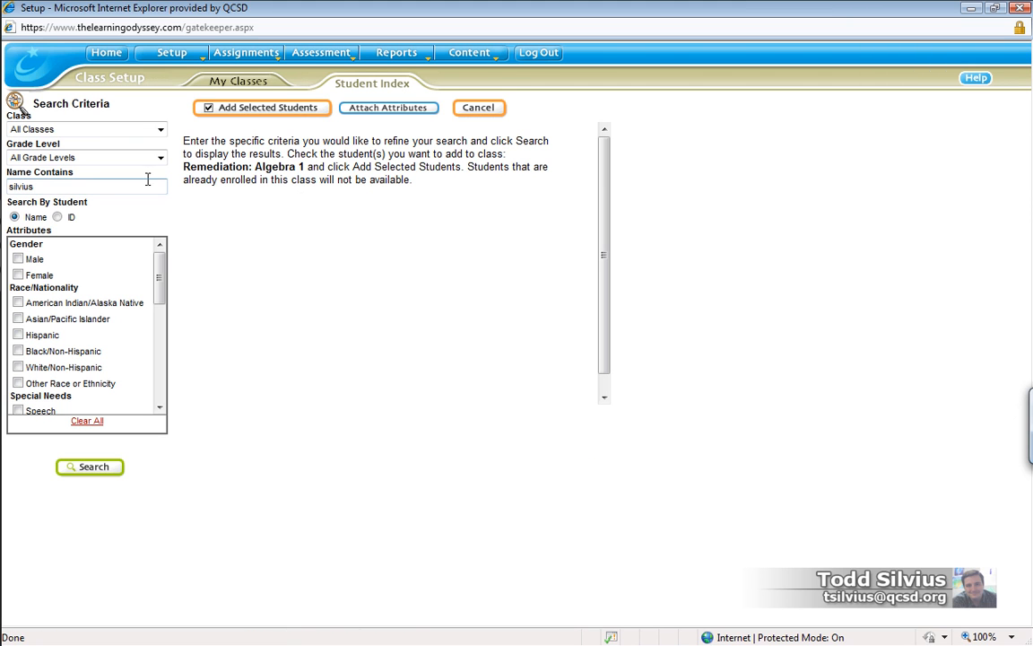
{"action": "left_click", "coordinate": [91, 468]}
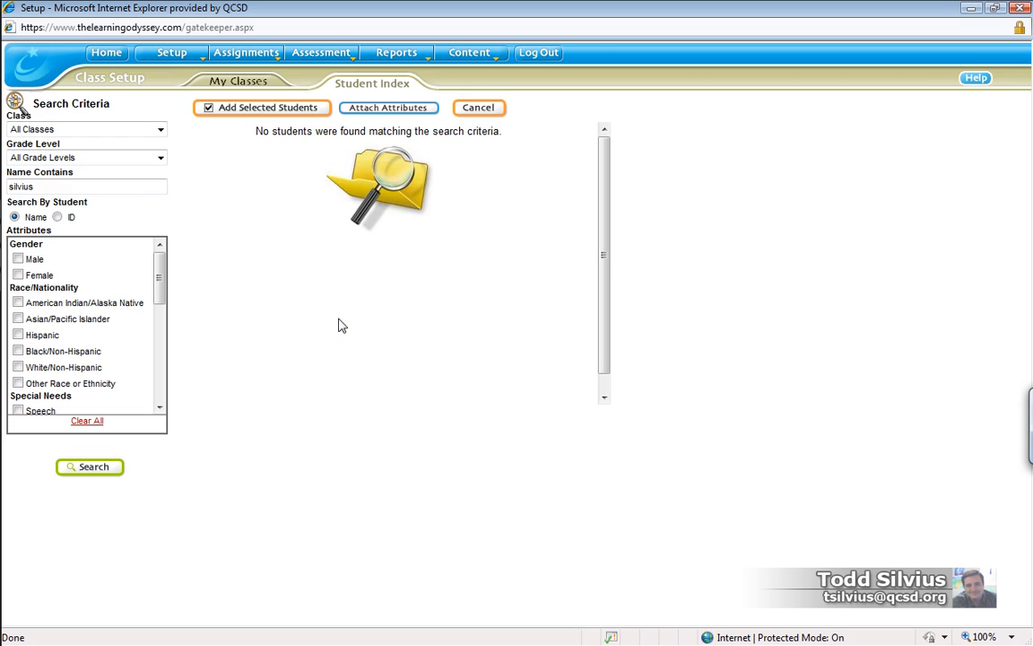
{"action": "left_click_drag", "start_coordinate": [258, 126], "coordinate": [503, 131]}
{"action": "left_click", "coordinate": [523, 135]}
{"action": "left_click", "coordinate": [154, 159]}
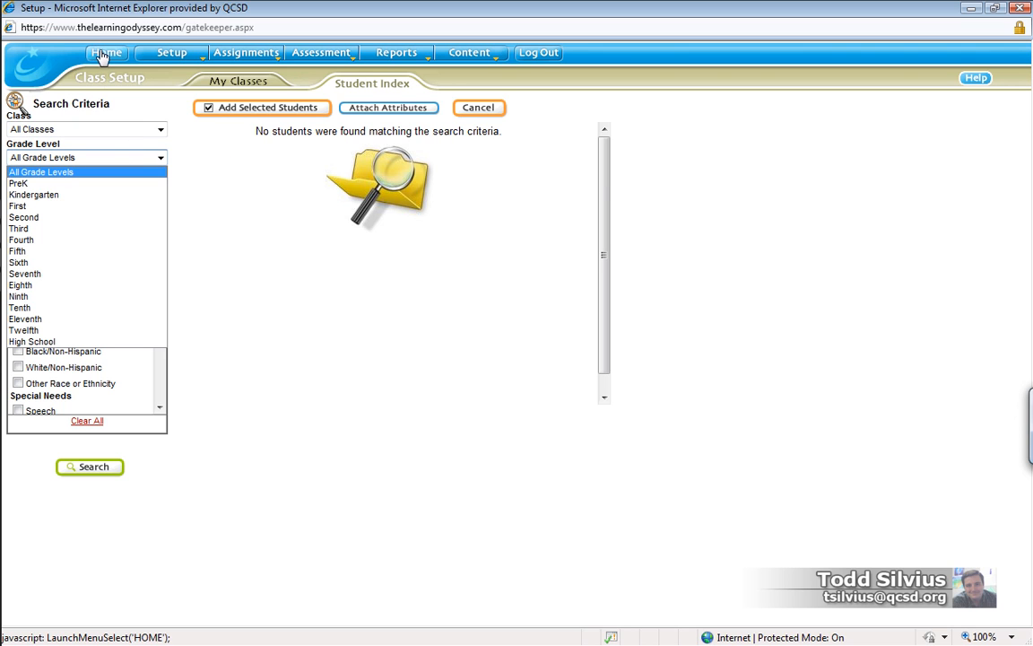
{"action": "left_click", "coordinate": [249, 190]}
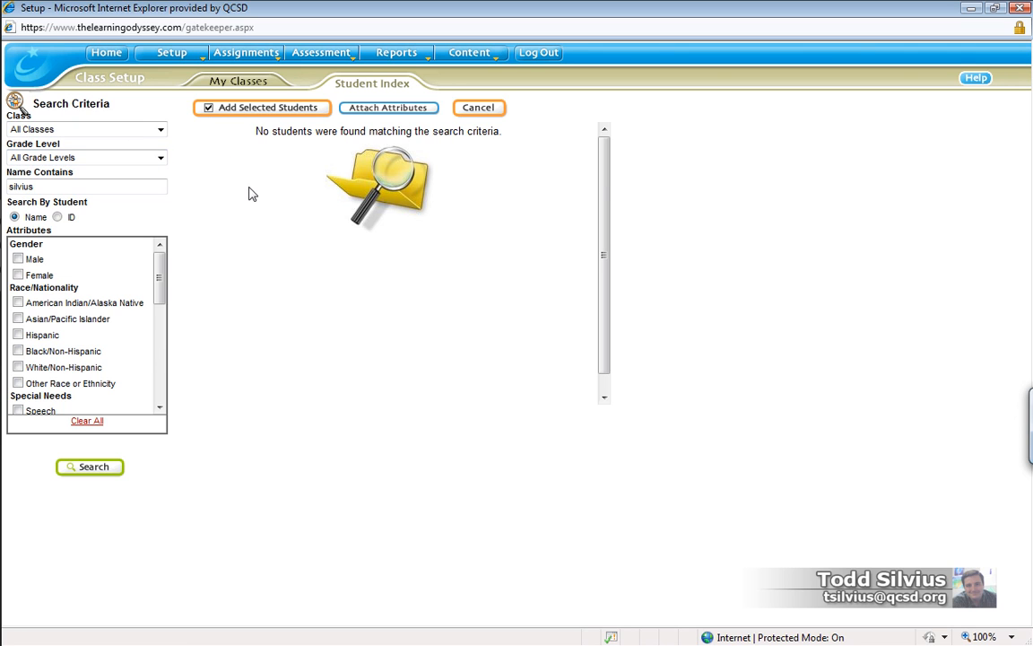
Leave the student index for My Classes and open the Remediation: Geometry class
{"action": "left_click", "coordinate": [232, 84]}
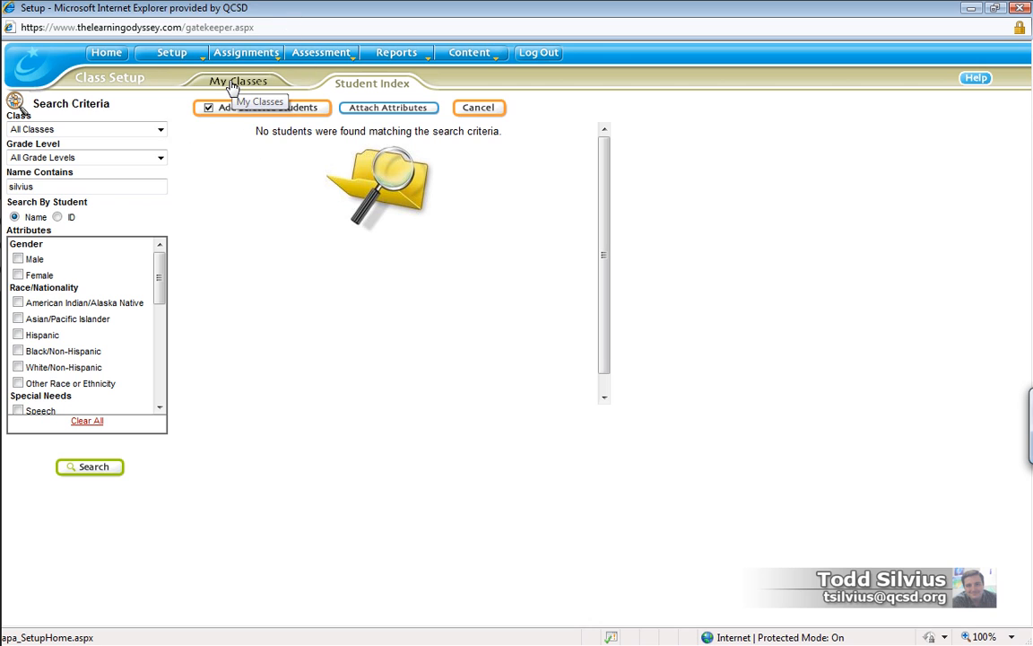
{"action": "mouse_move", "coordinate": [169, 56]}
{"action": "left_click", "coordinate": [234, 88]}
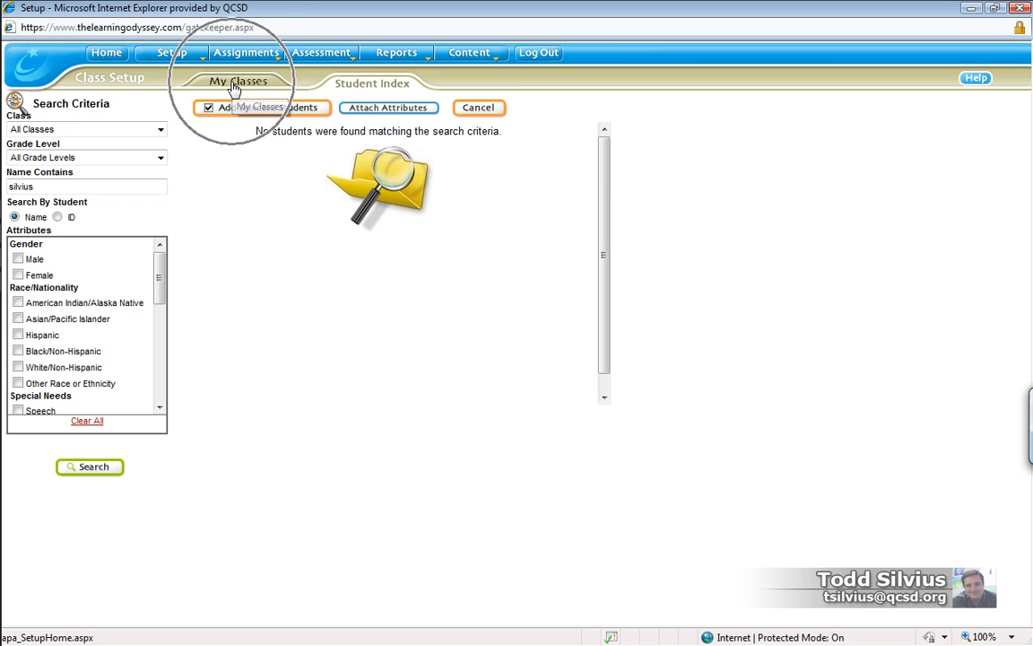
{"action": "left_click", "coordinate": [237, 88]}
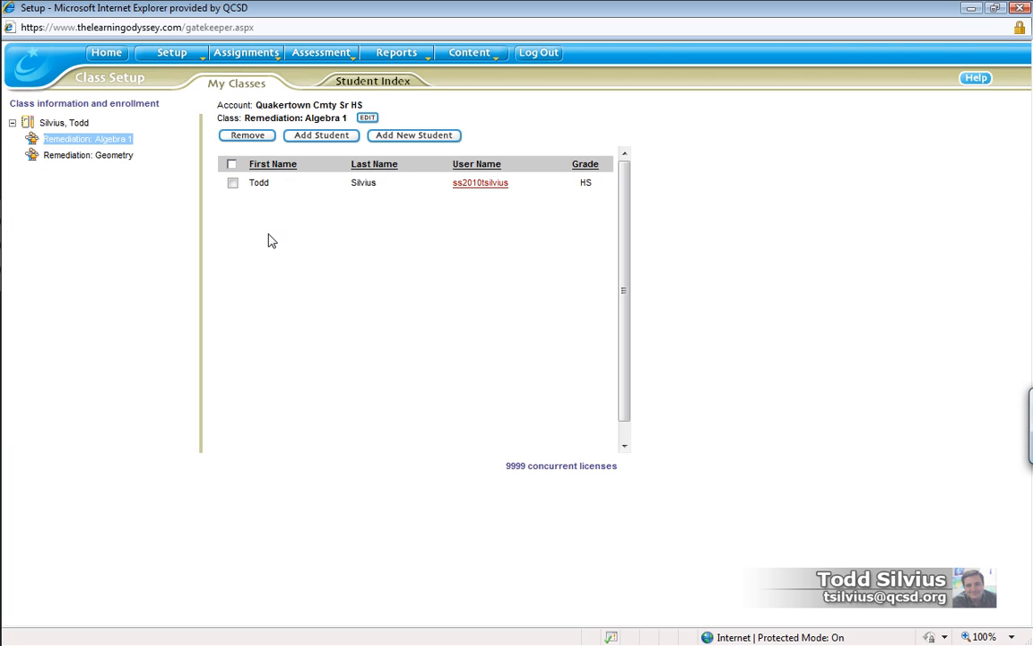
{"action": "left_click", "coordinate": [125, 156]}
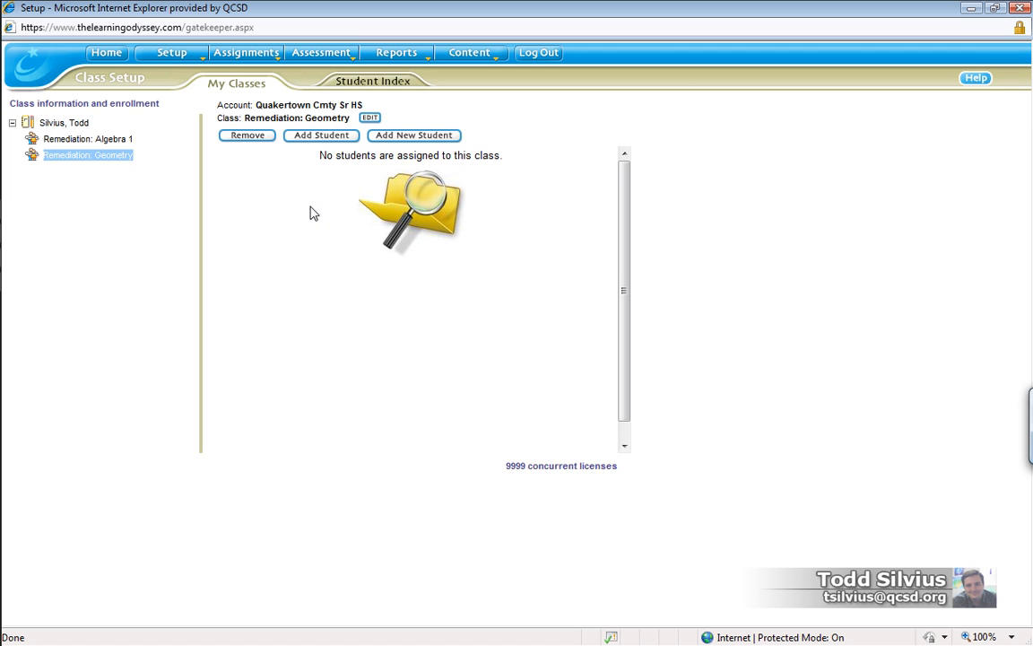
Find the existing student by last name in the student index and add the student to Remediation: Geometry
{"action": "left_click", "coordinate": [319, 137]}
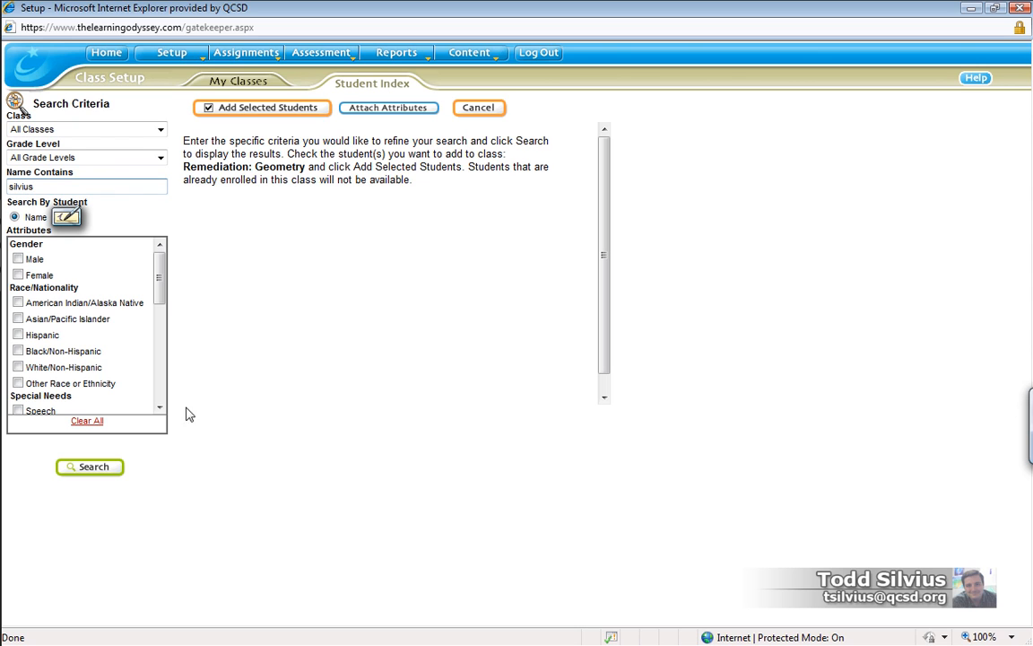
{"action": "left_click", "coordinate": [109, 471]}
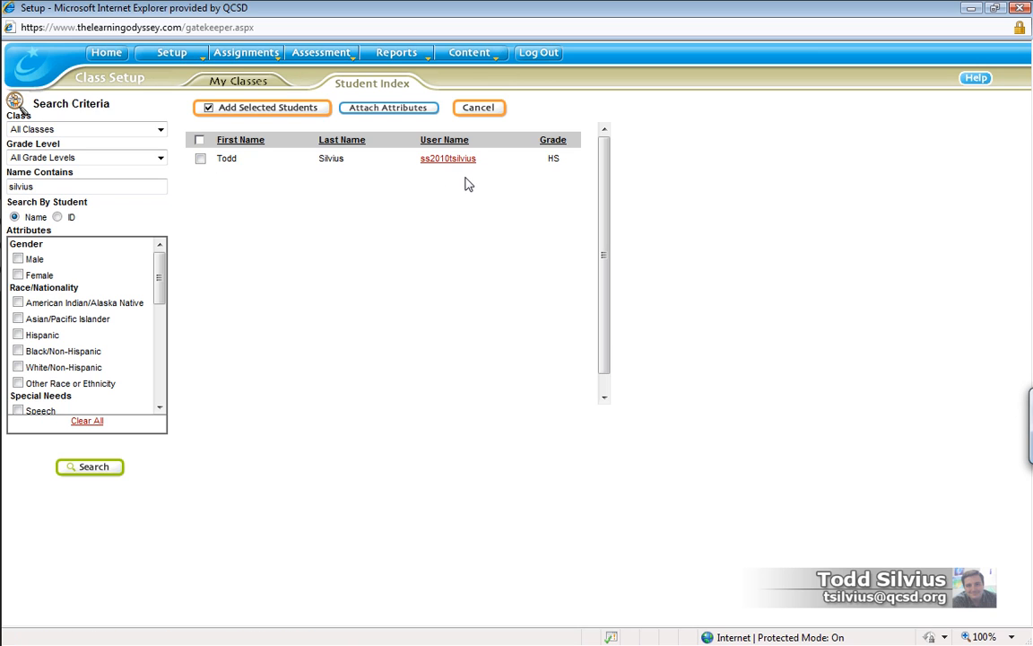
{"action": "left_click", "coordinate": [201, 159]}
{"action": "left_click", "coordinate": [283, 108]}
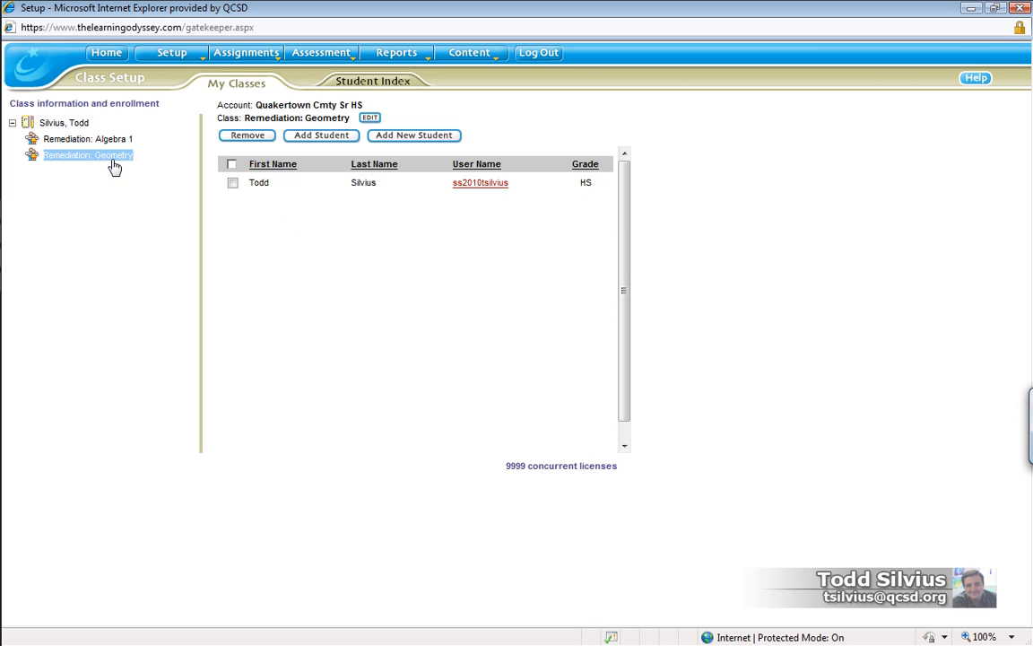
Go back through the teacher's class list to Remediation: Algebra 1 and remove the student, keeping the class assignments with the student
{"action": "left_click_drag", "start_coordinate": [114, 166], "coordinate": [70, 131]}
{"action": "left_click", "coordinate": [68, 127]}
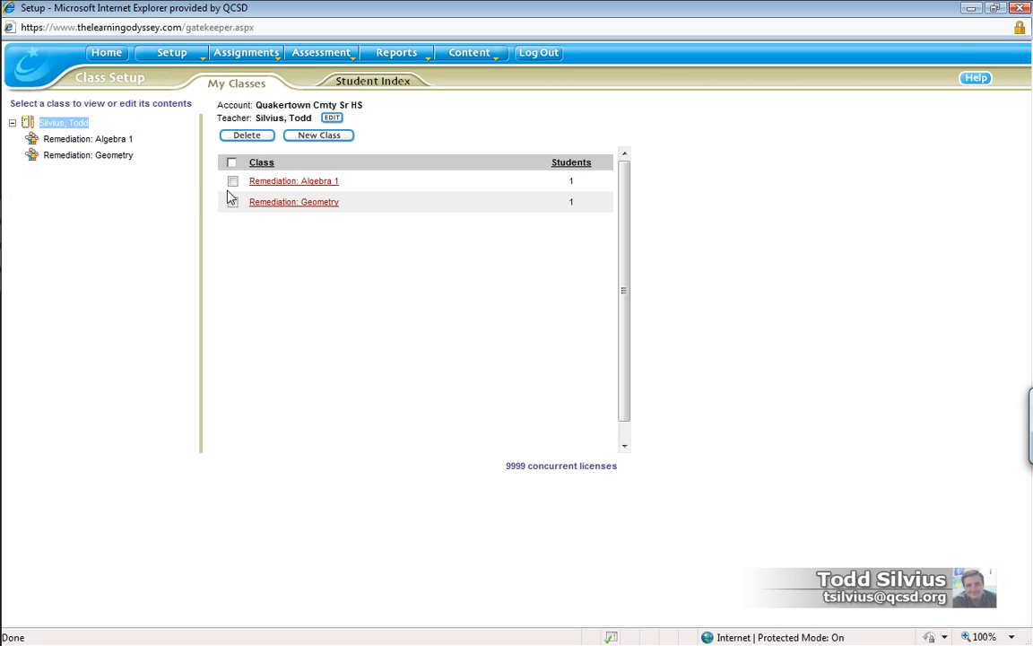
{"action": "left_click", "coordinate": [292, 184]}
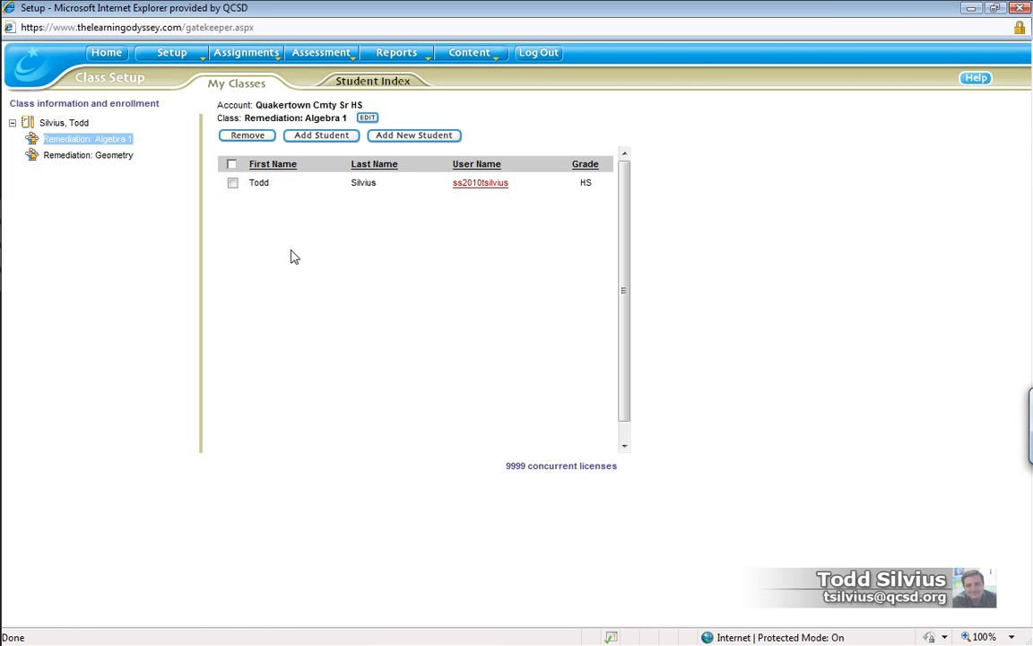
{"action": "left_click", "coordinate": [232, 183]}
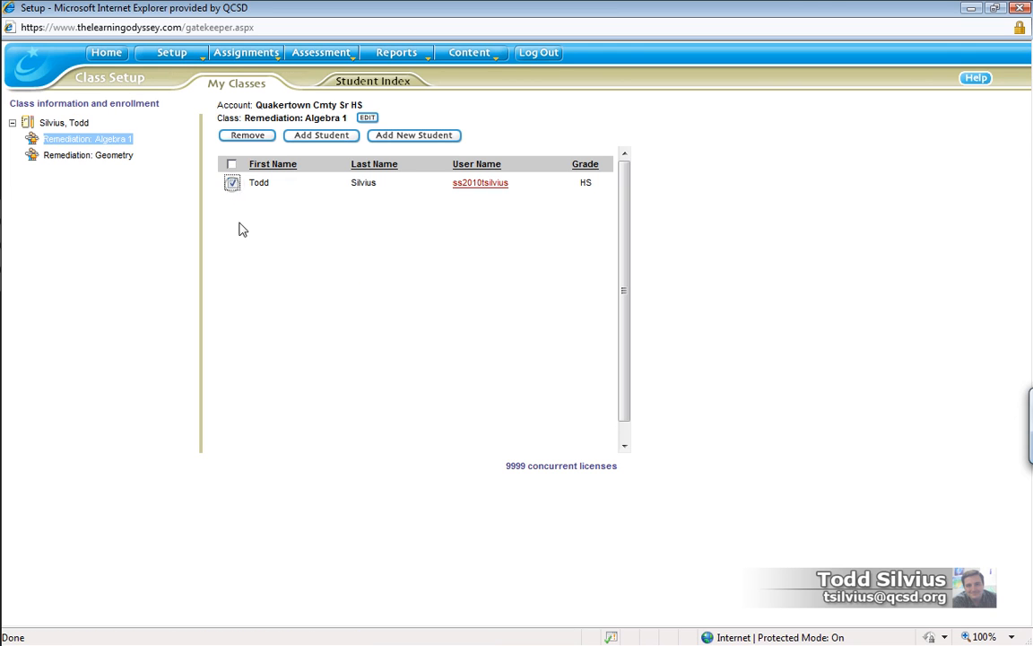
{"action": "left_click", "coordinate": [252, 139]}
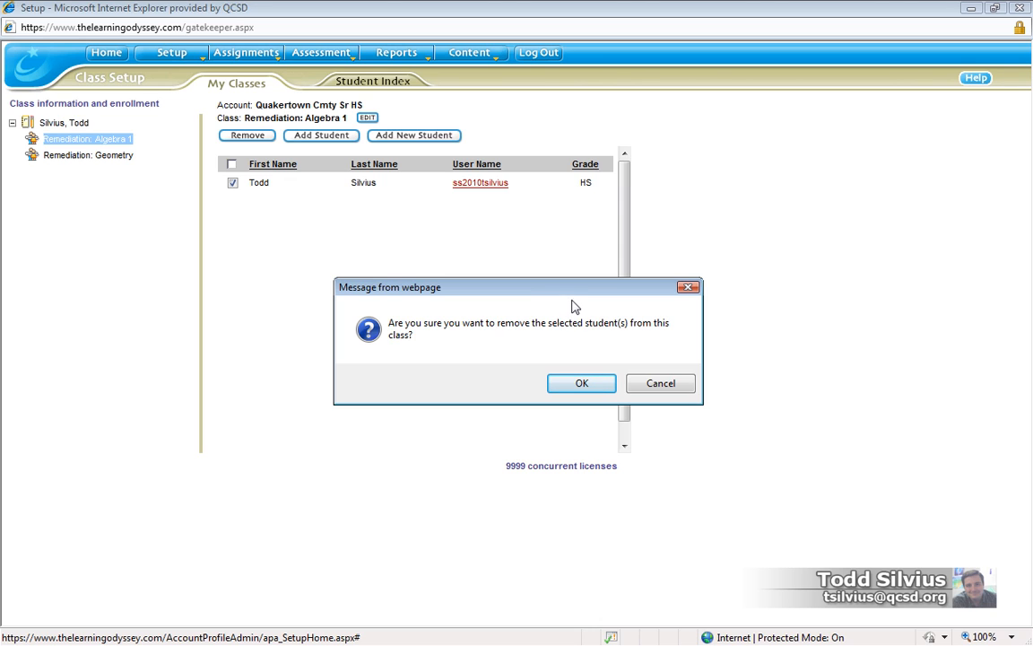
{"action": "left_click", "coordinate": [582, 383]}
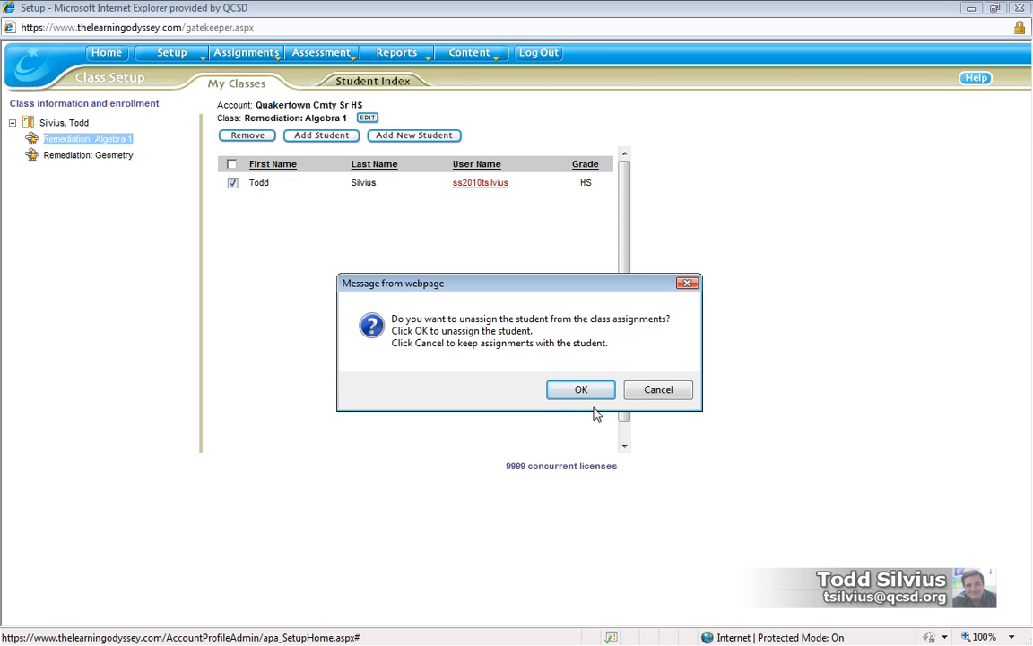
{"action": "left_click", "coordinate": [671, 392]}
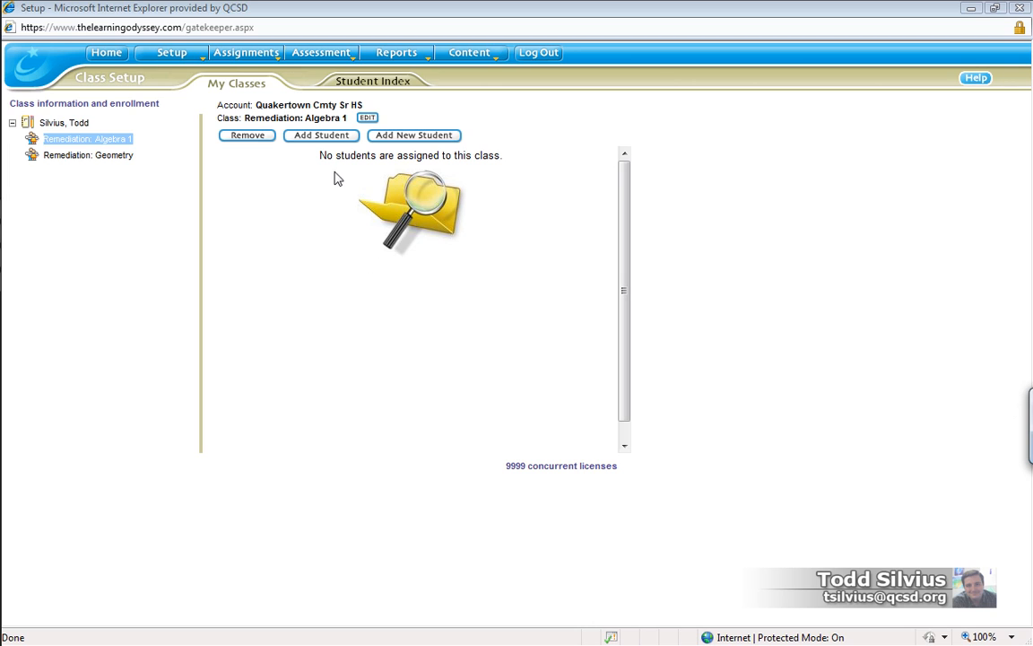
Remove the student from Remediation: Geometry while keeping the class assignments with the student
{"action": "left_click", "coordinate": [118, 157]}
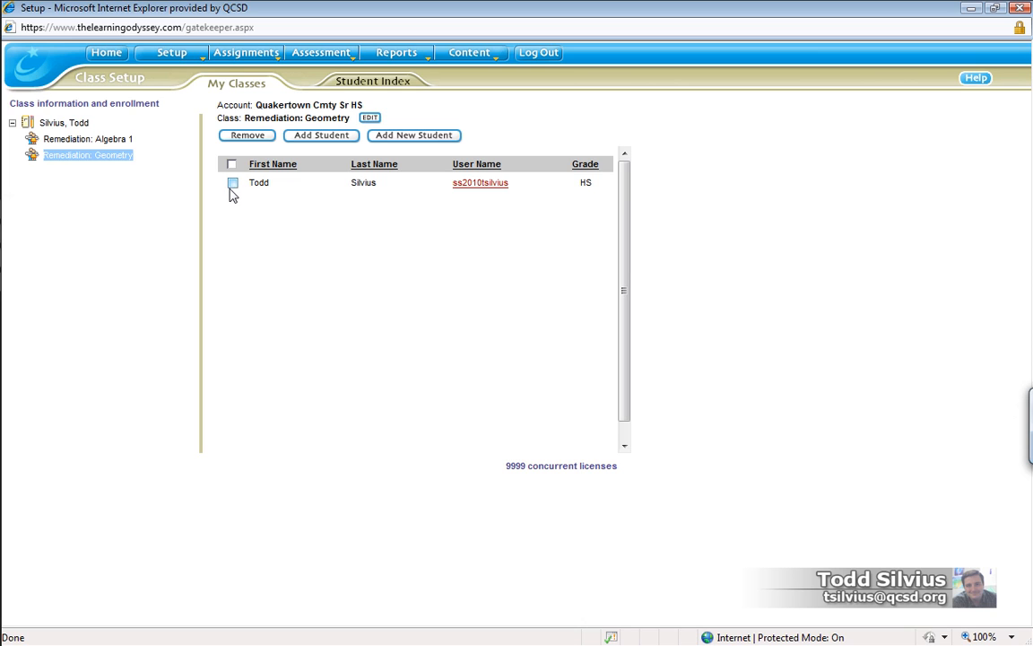
{"action": "left_click", "coordinate": [232, 184]}
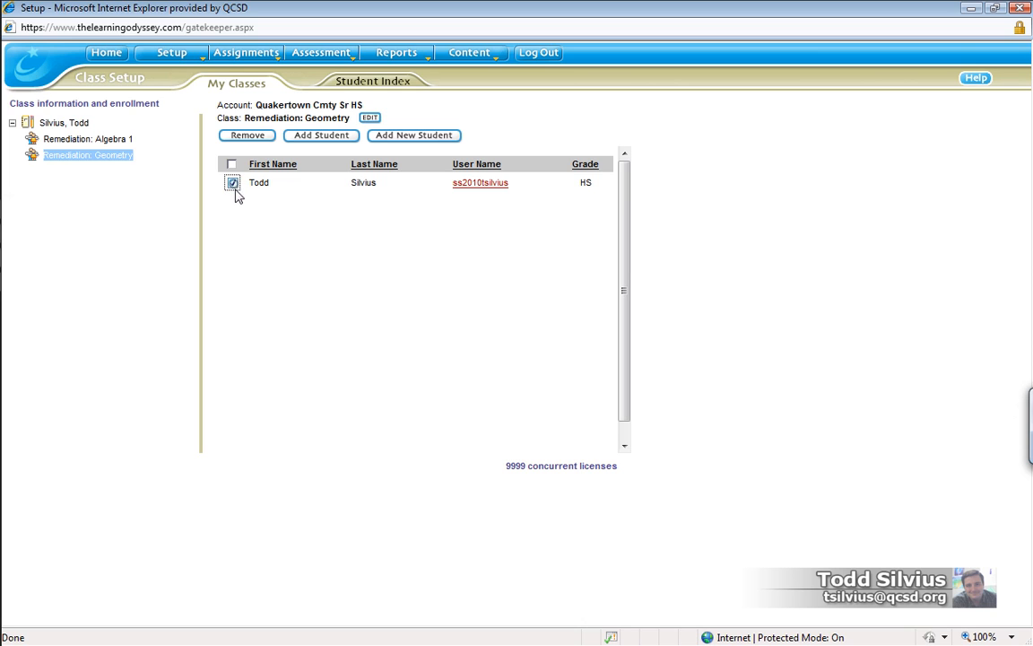
{"action": "left_click", "coordinate": [254, 137]}
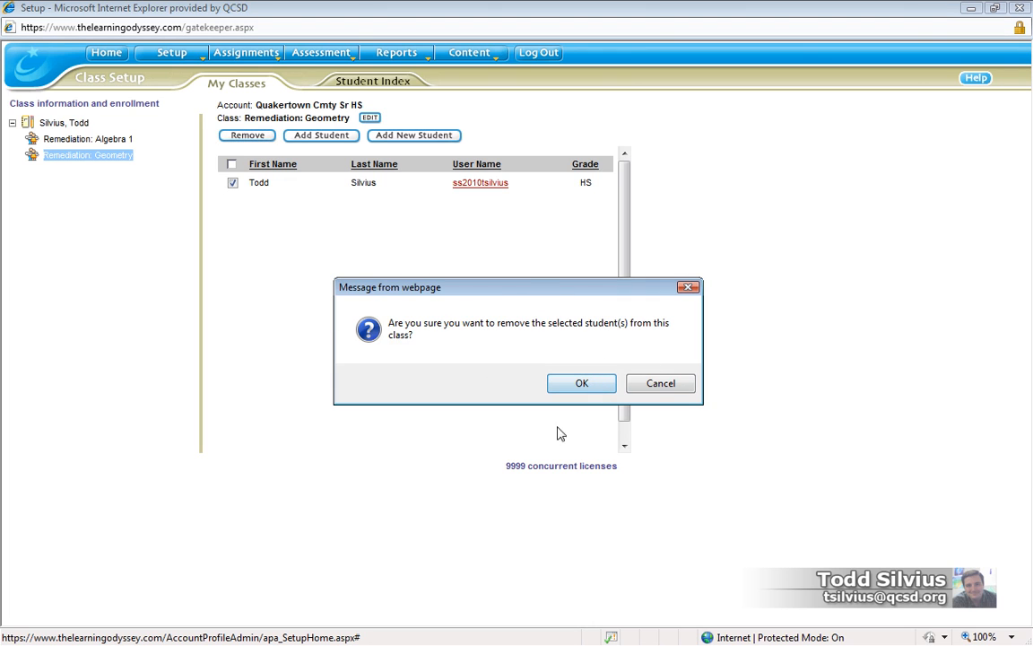
{"action": "left_click", "coordinate": [599, 384]}
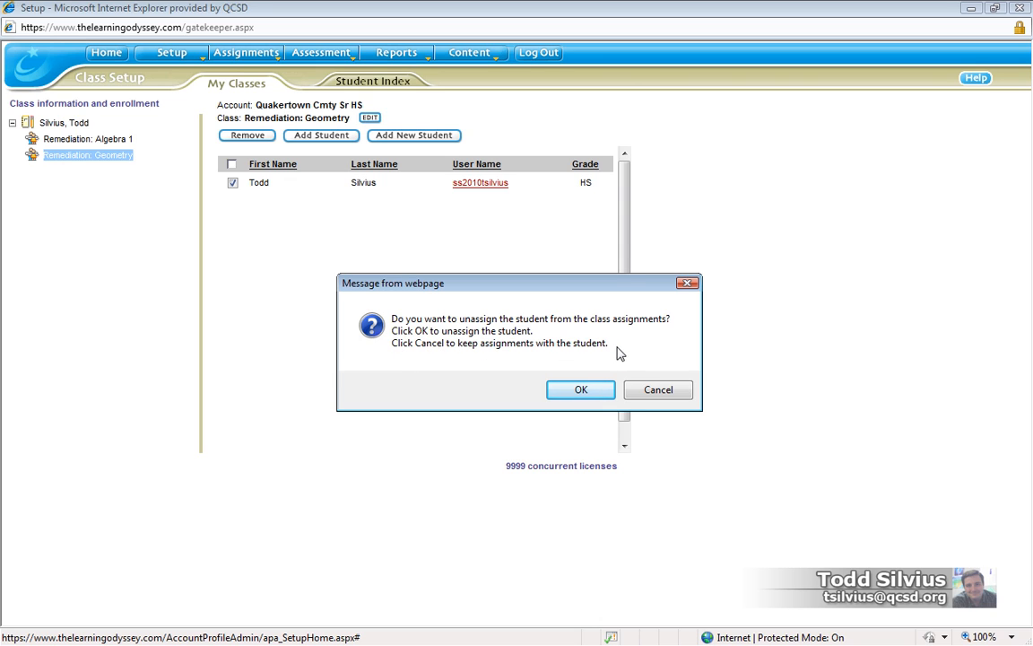
{"action": "left_click", "coordinate": [654, 392]}
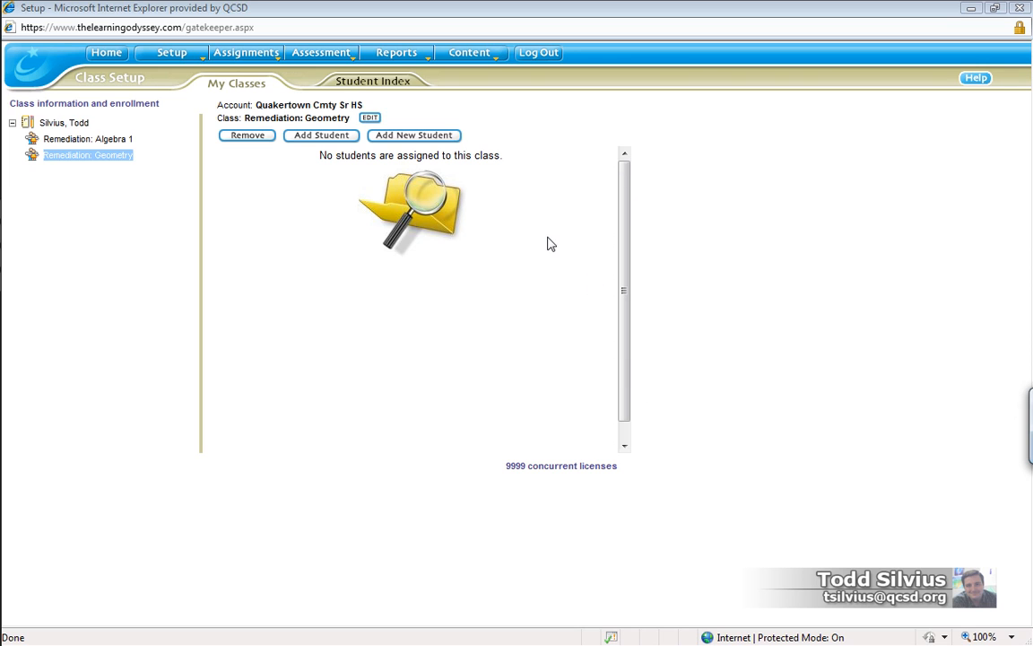
Switch to the PowerPoint slide show with the Student Index summary
{"action": "key", "text": "alt+Tab"}
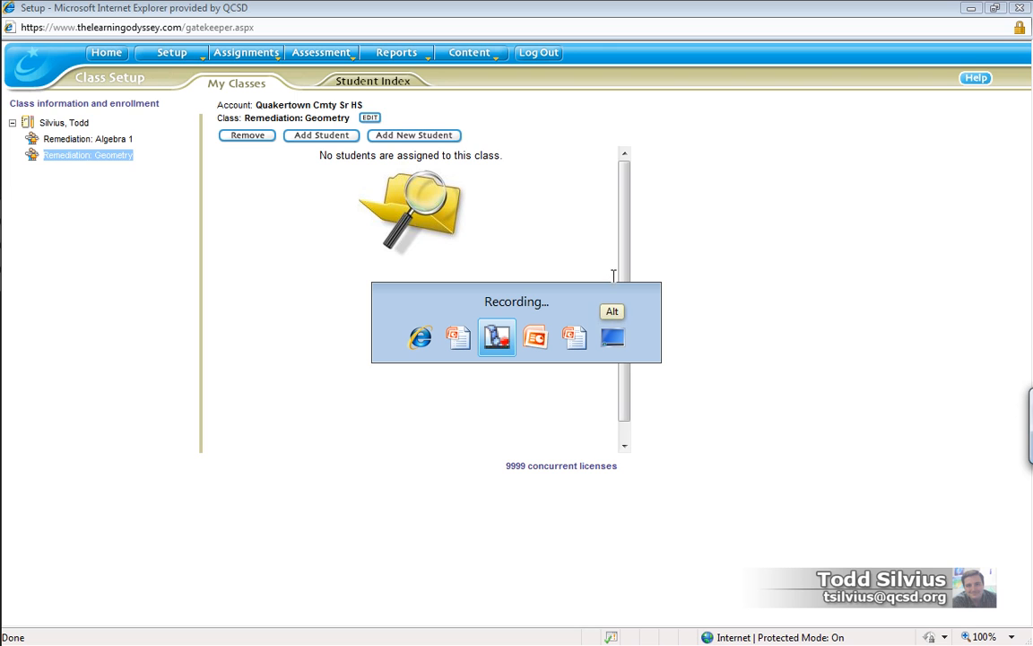
{"action": "key", "text": "alt+shift+Tab"}
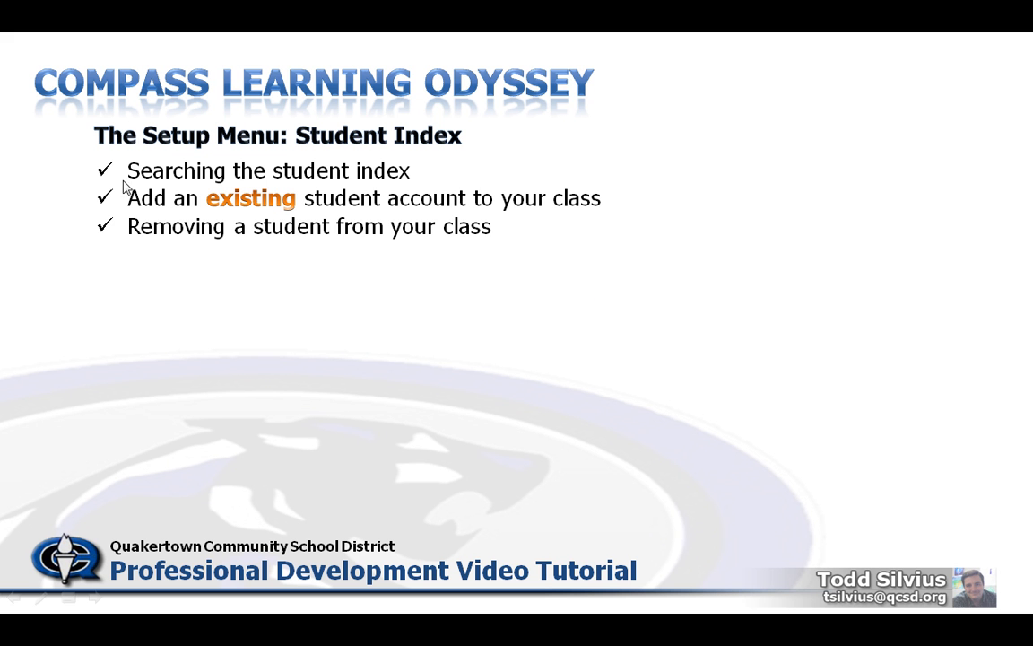